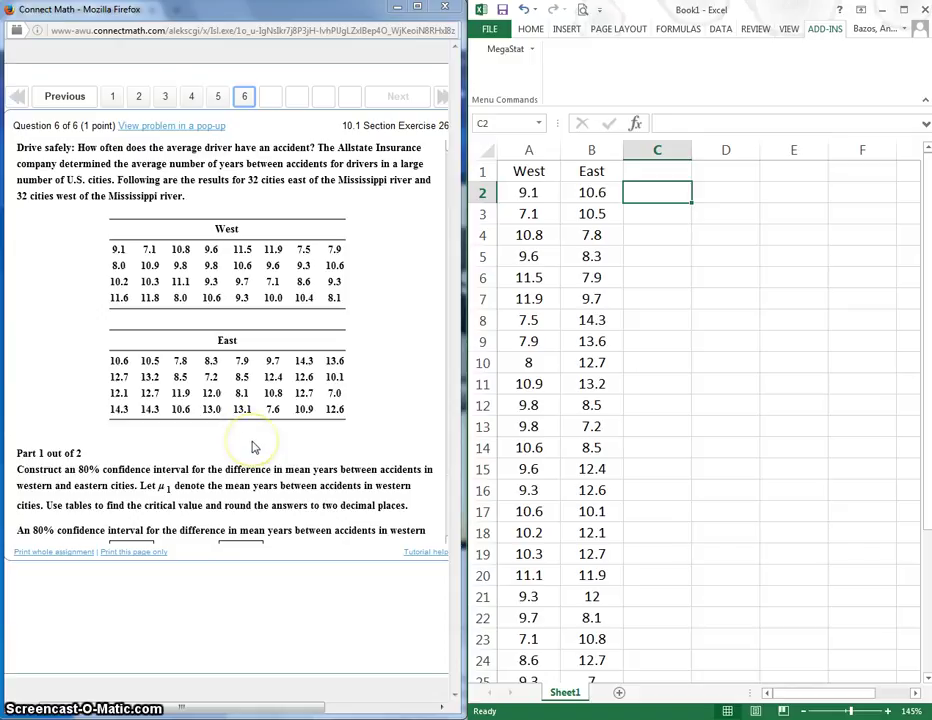
# Scroll the Connect Math question down to show the 80% interval answer boxes and Check button.
pyautogui.scroll(-2, 254, 443)
pyautogui.scroll(2, 254, 443)
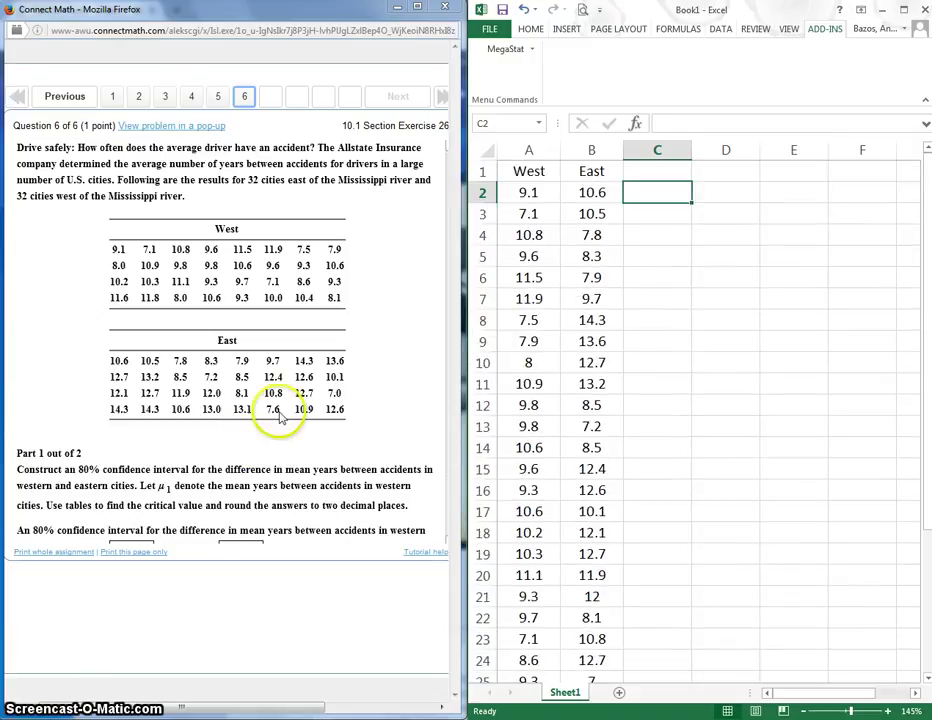
pyautogui.click(380, 302)
pyautogui.click(378, 299)
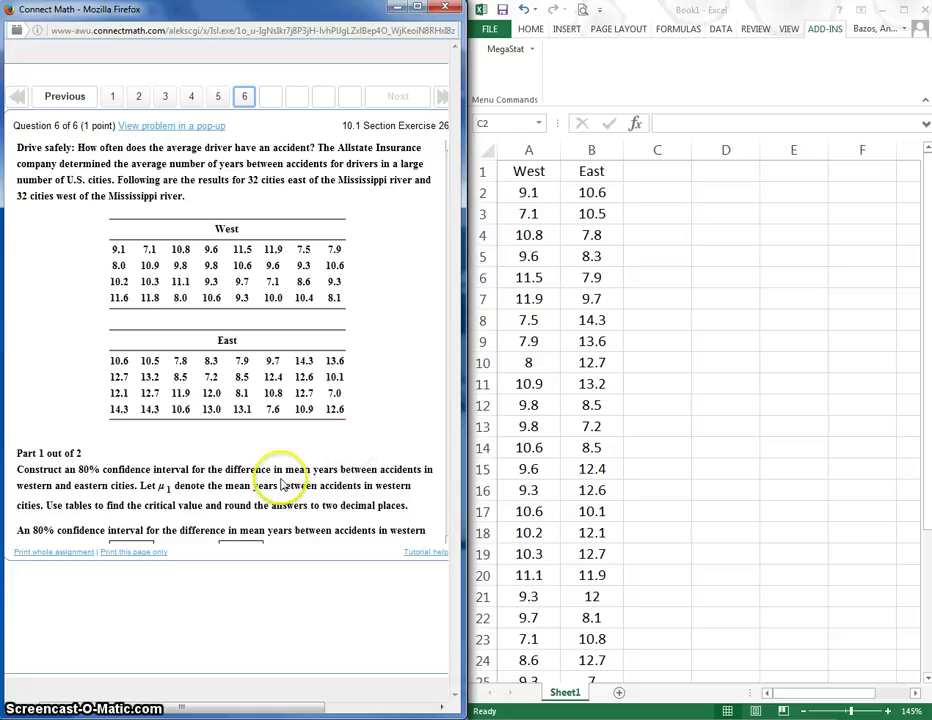
pyautogui.scroll(-1, 35, 470)
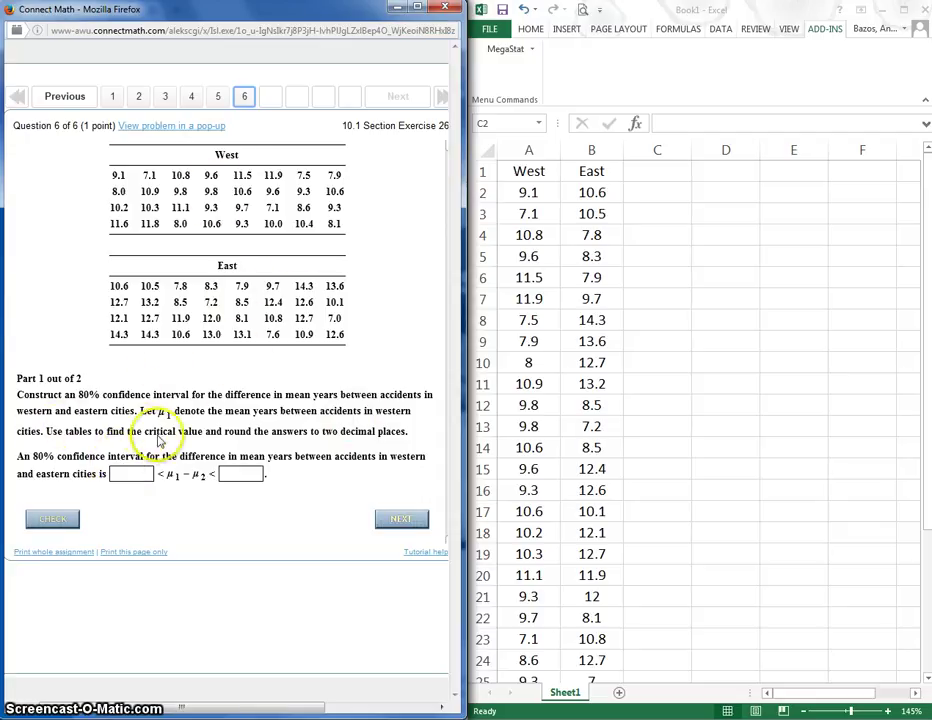
# Open MegaStat's Hypothesis Tests > Compare Two Independent Groups dialog from the Add-ins menu.
pyautogui.click(635, 356)
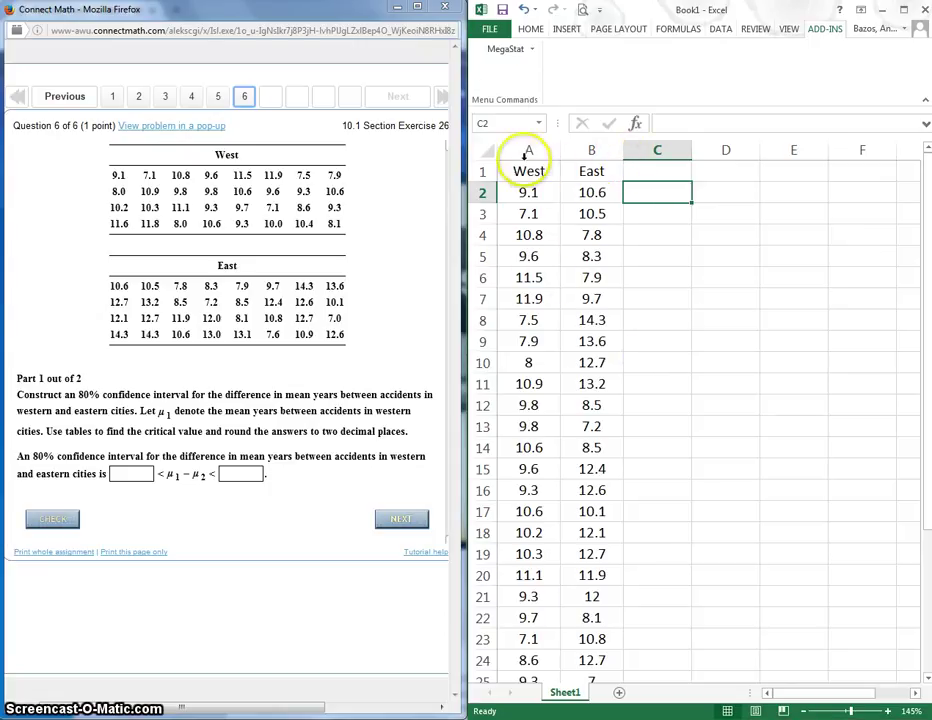
pyautogui.click(525, 50)
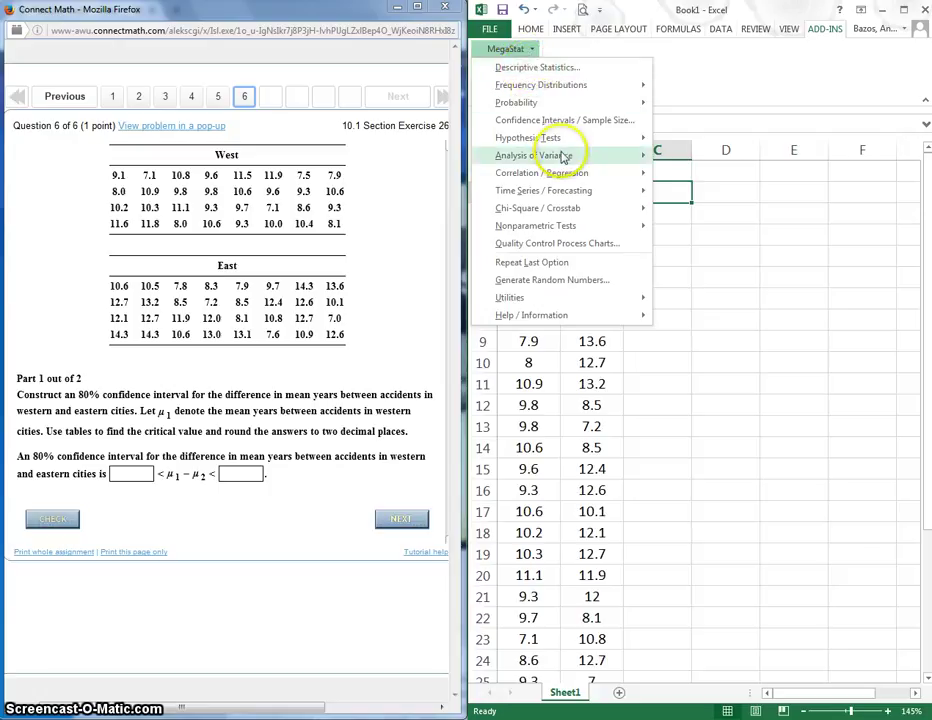
pyautogui.moveTo(562, 170)
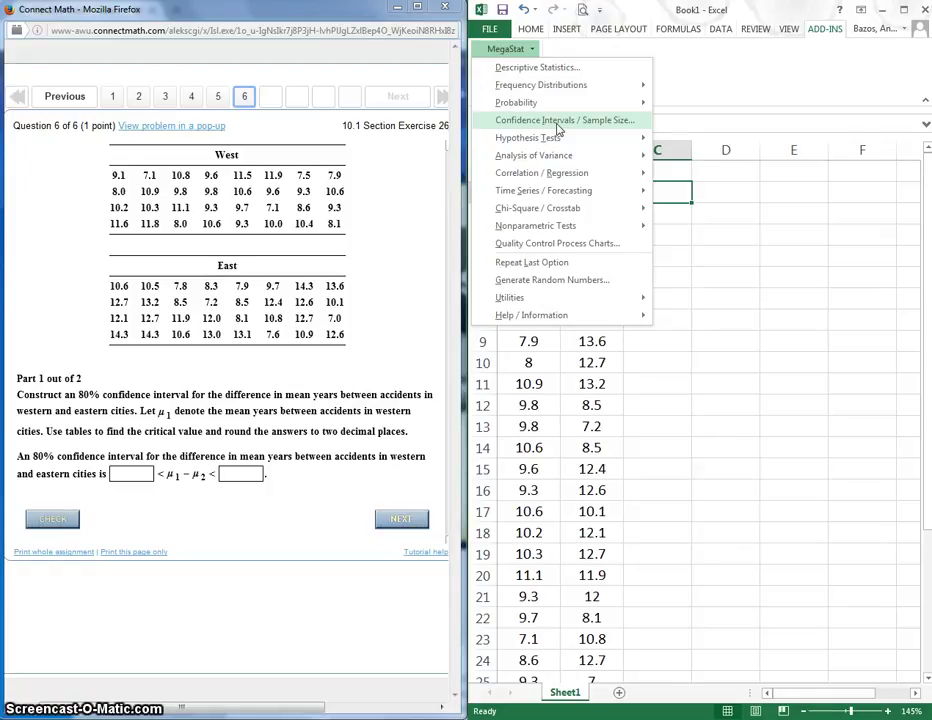
pyautogui.moveTo(556, 141)
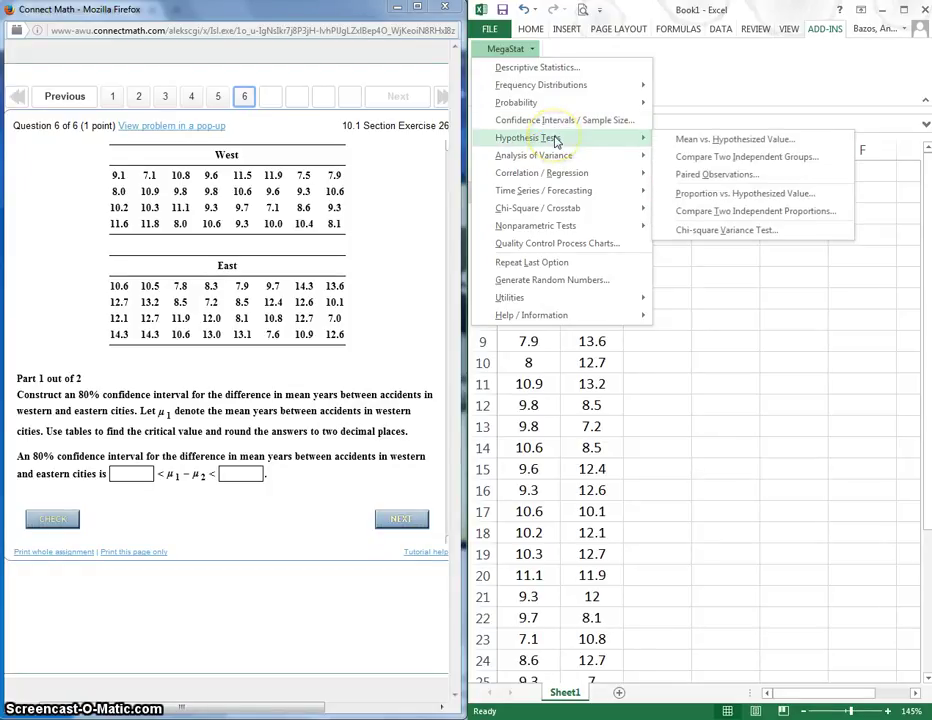
pyautogui.click(770, 160)
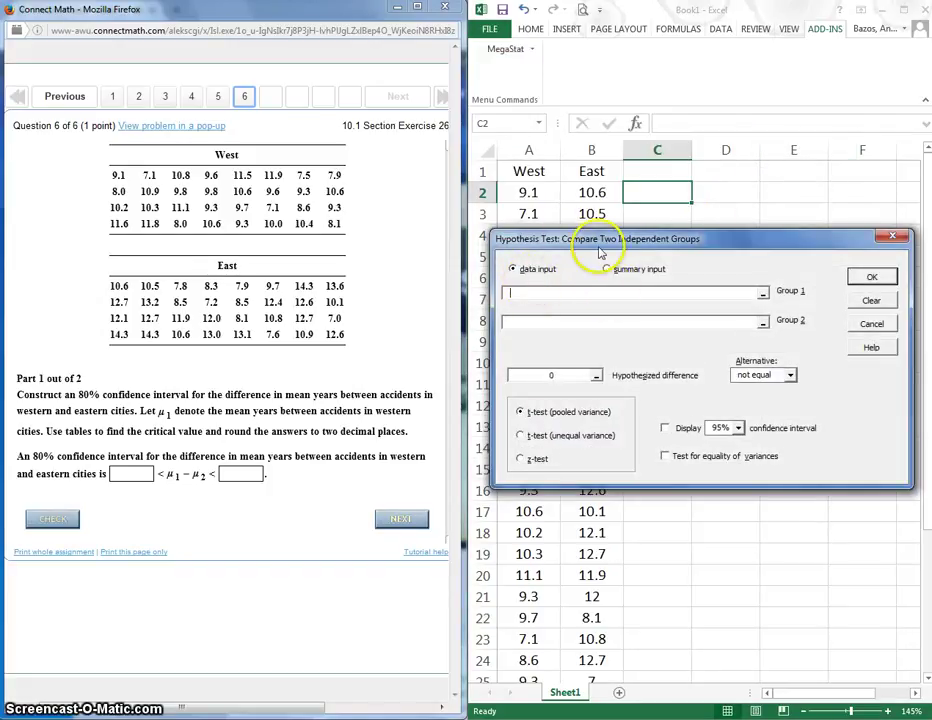
# Set Group 1 to the West column range Sheet1!$A$1:$A$33.
pyautogui.moveTo(602, 245); pyautogui.dragTo(641, 248)
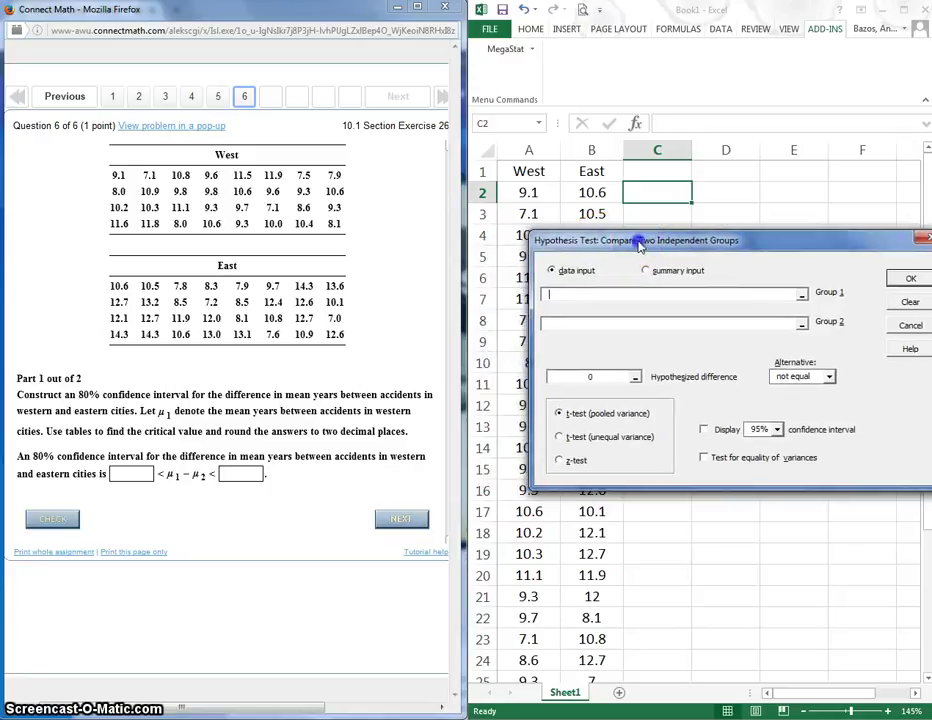
pyautogui.click(587, 295)
pyautogui.click(801, 296)
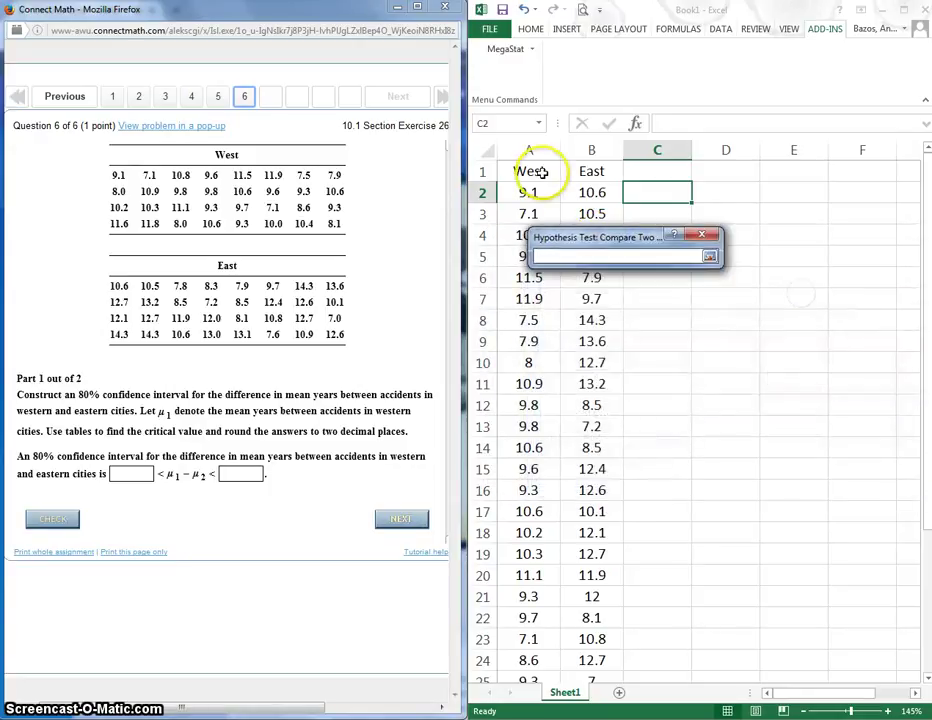
pyautogui.moveTo(545, 177); pyautogui.dragTo(526, 632)
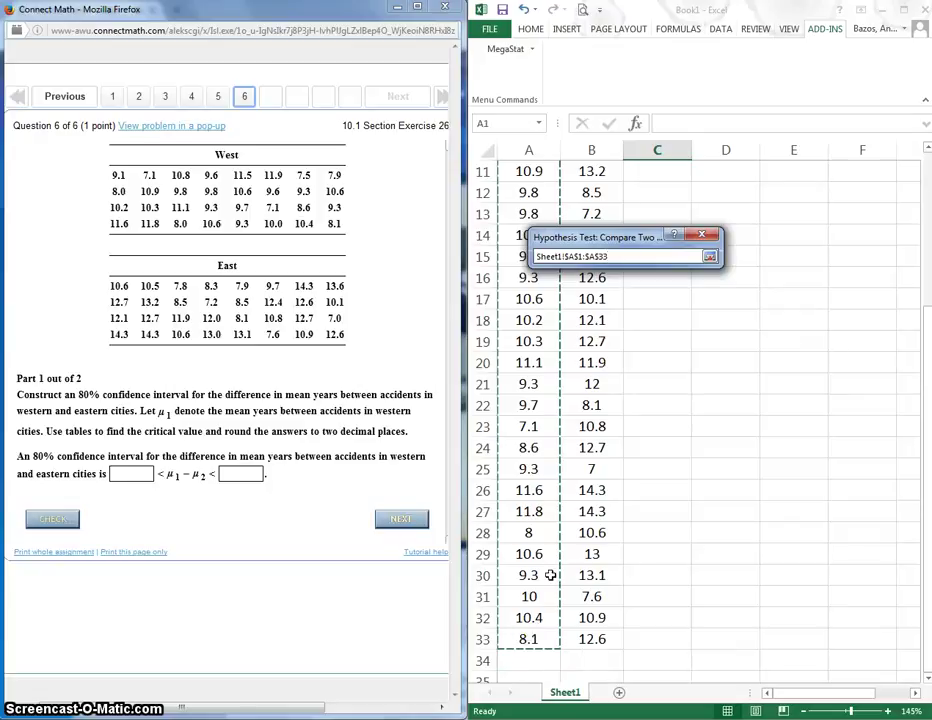
pyautogui.click(709, 256)
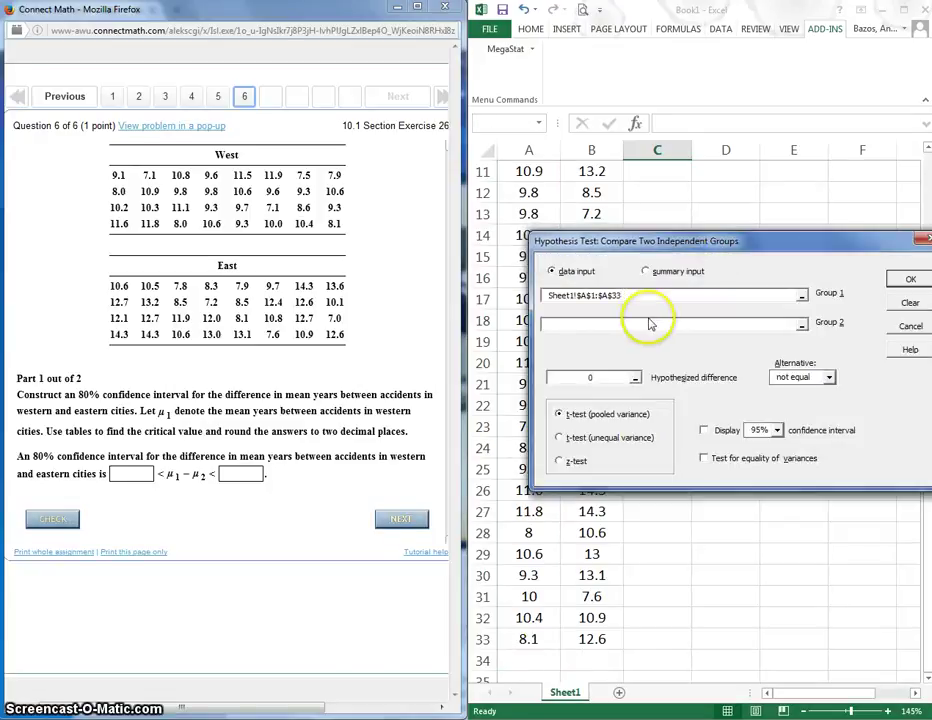
# Set Group 2 to the East range Sheet1!$B$2:$B$33 and verify both range references.
pyautogui.click(801, 324)
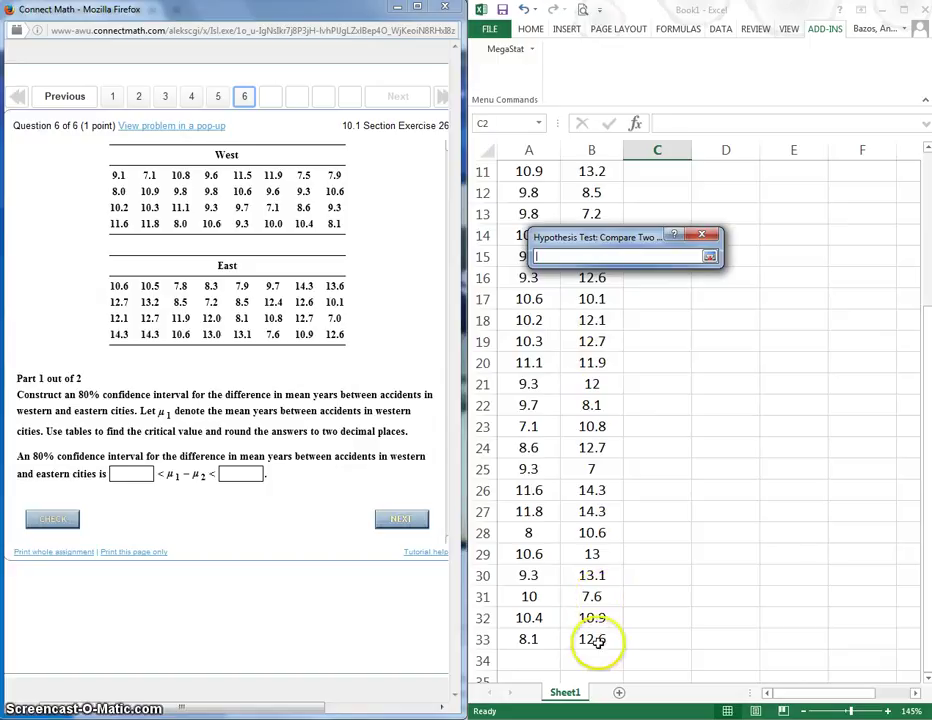
pyautogui.moveTo(597, 642); pyautogui.dragTo(596, 188)
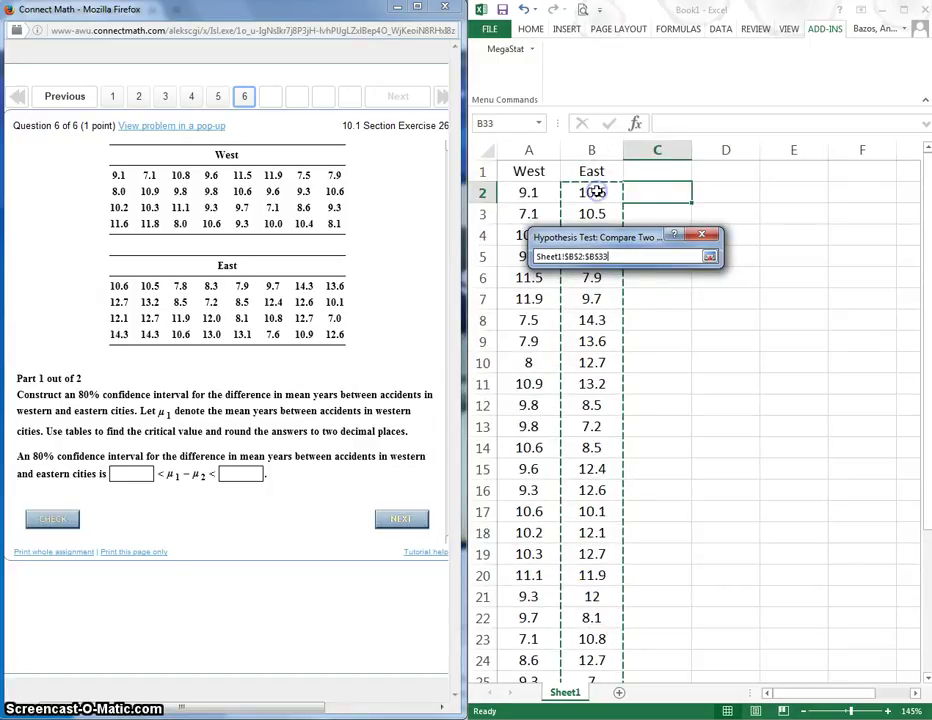
pyautogui.click(709, 257)
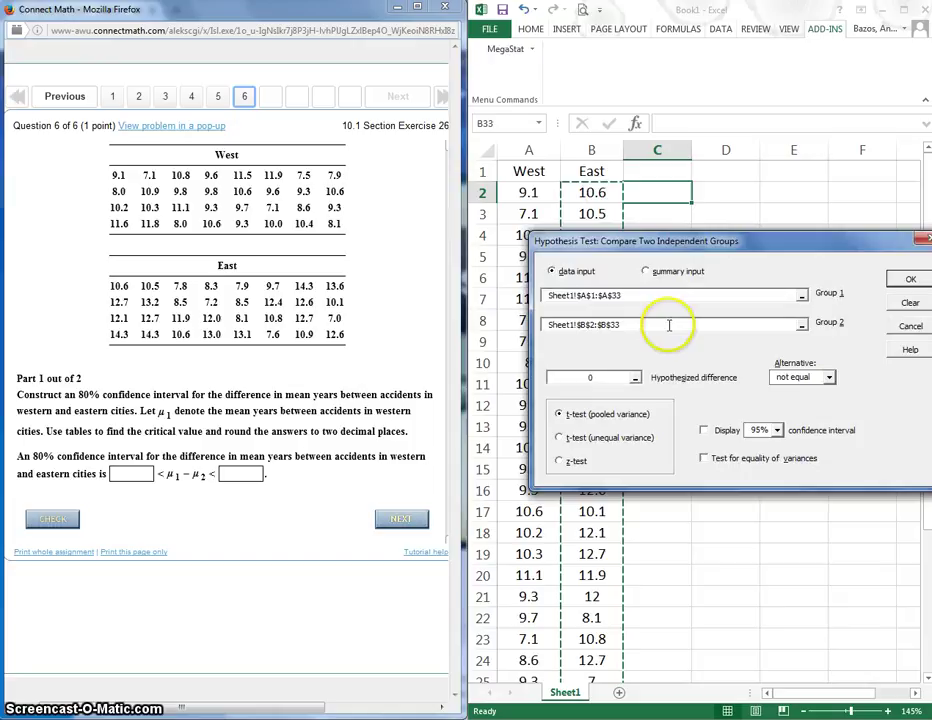
pyautogui.click(593, 324)
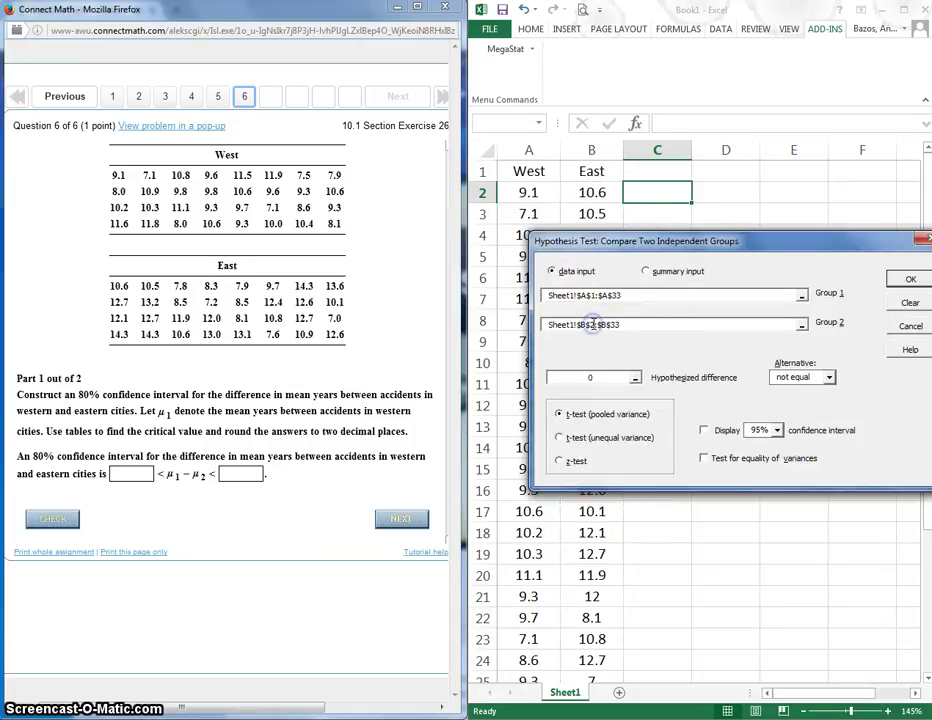
pyautogui.click(594, 298)
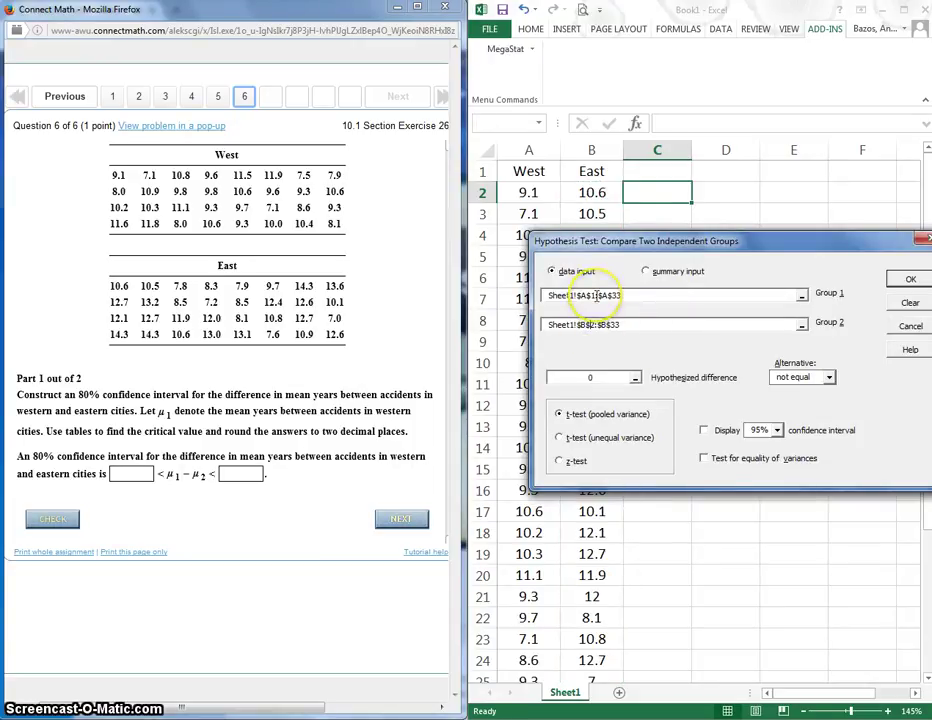
pyautogui.click(592, 325)
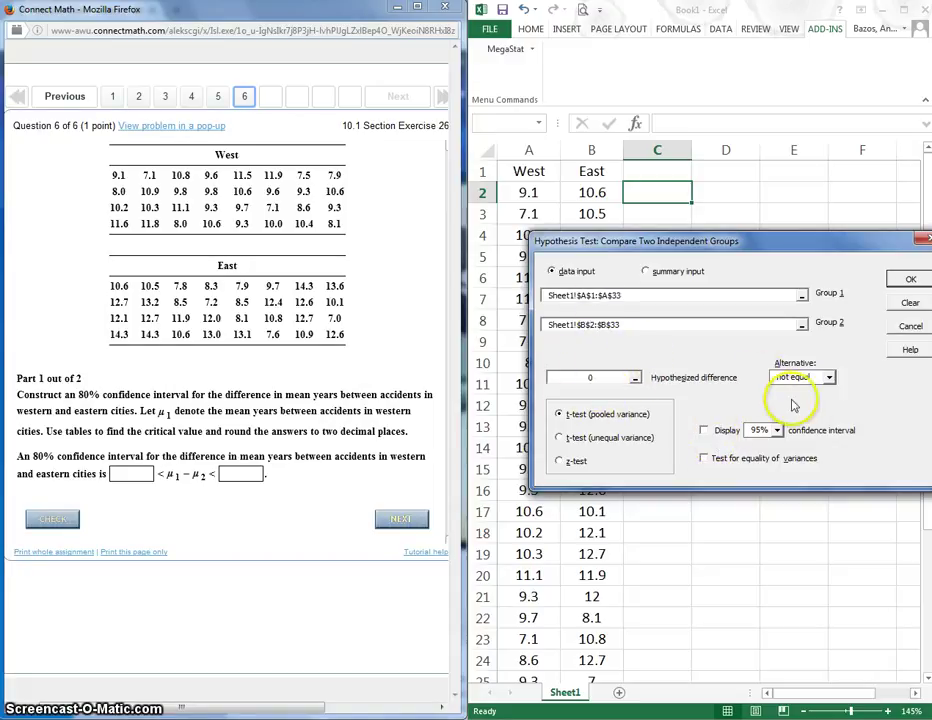
# Turn on Display confidence interval, choose t-test (unequal variance), and change the level from 95% to 80%.
pyautogui.click(704, 431)
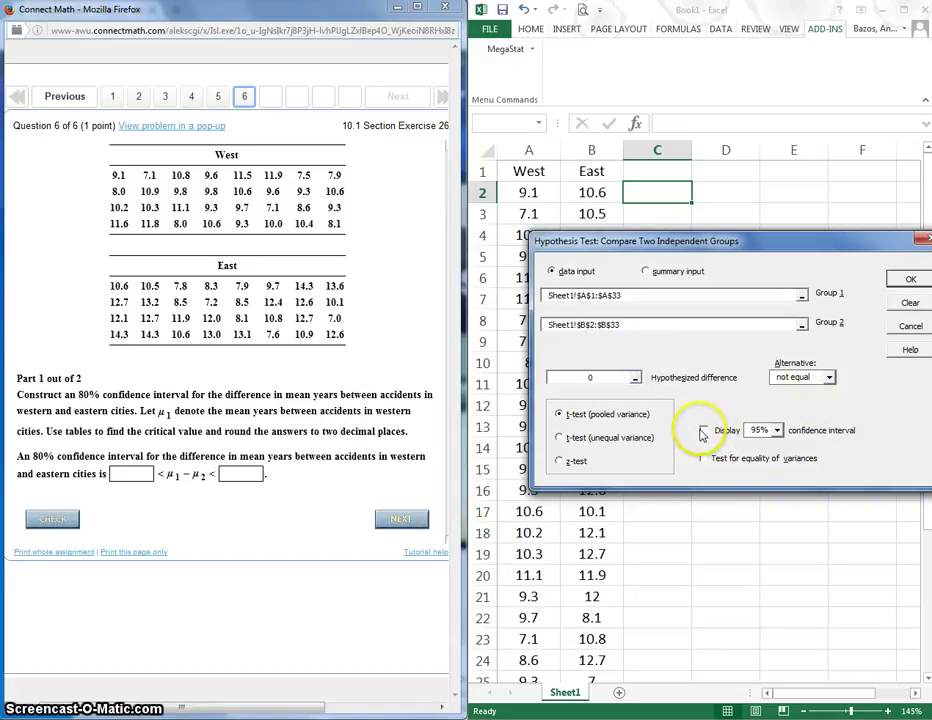
pyautogui.click(704, 431)
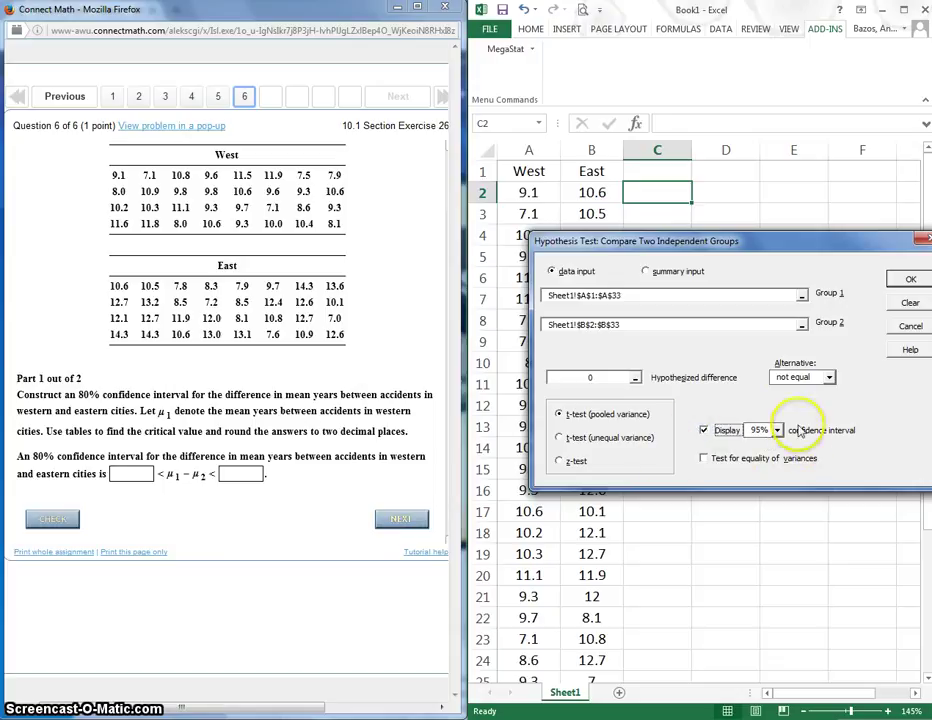
pyautogui.click(559, 439)
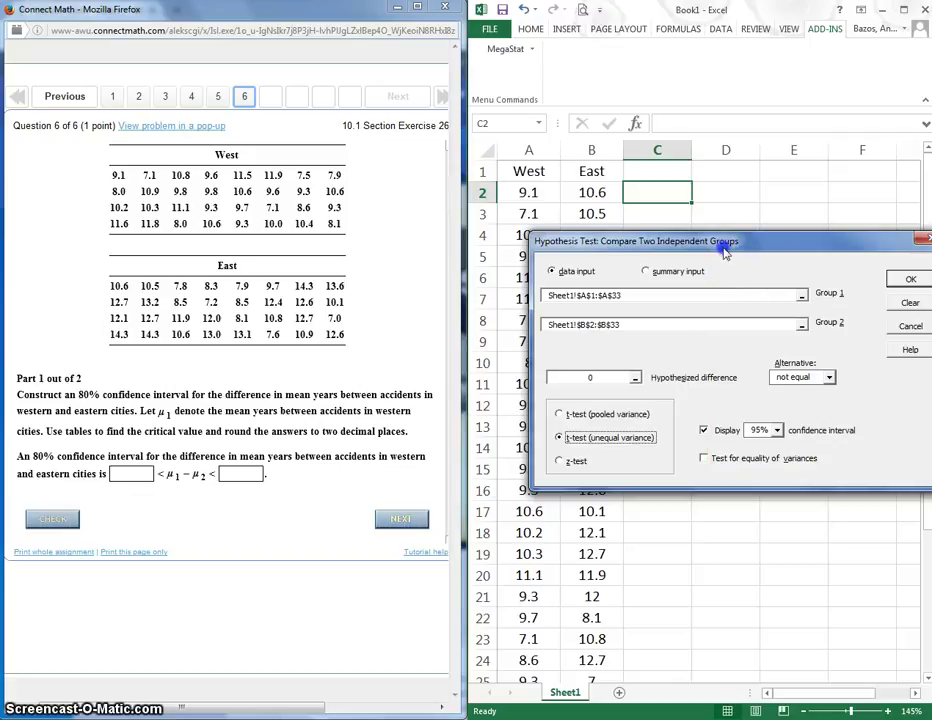
pyautogui.moveTo(725, 253); pyautogui.dragTo(674, 252)
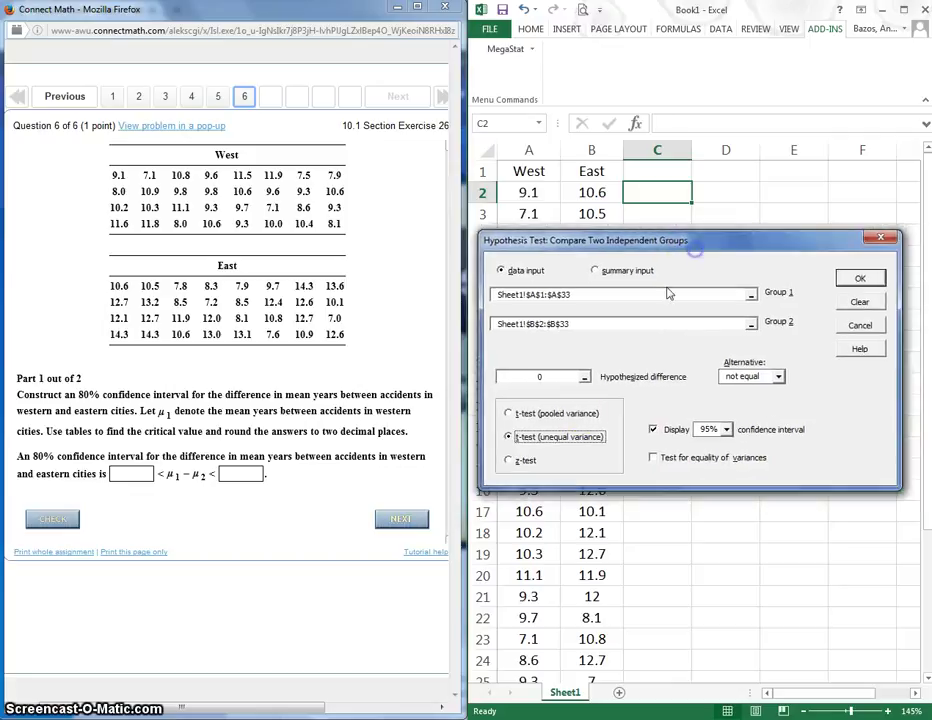
pyautogui.doubleClick(708, 428)
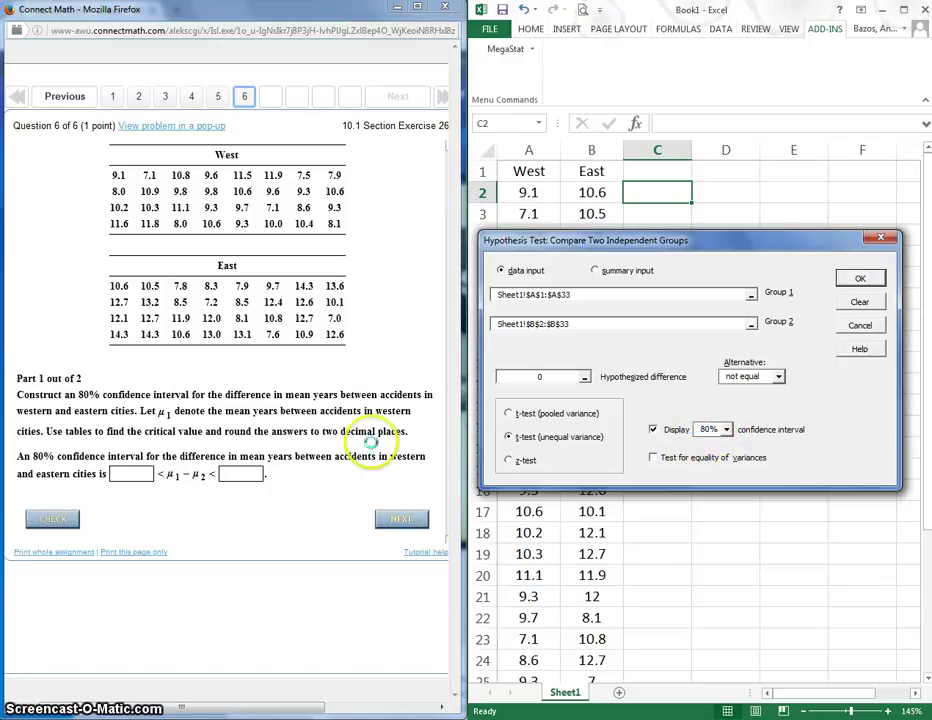
pyautogui.click(530, 437)
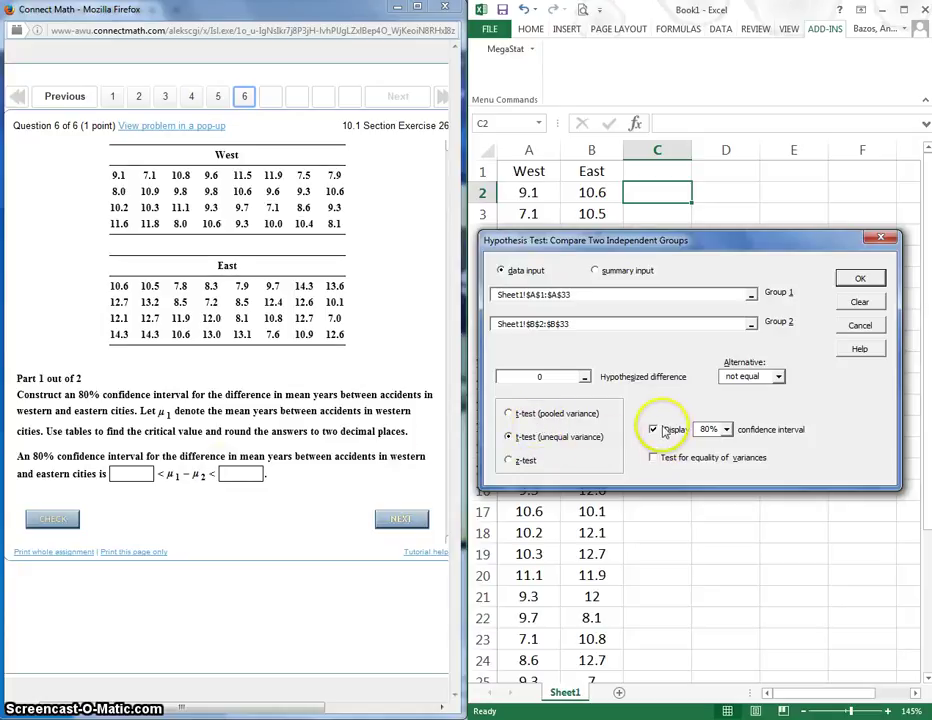
# Run the test and read the 80% interval bounds -1.9319 and -0.7056 in C17 and C18.
pyautogui.click(860, 279)
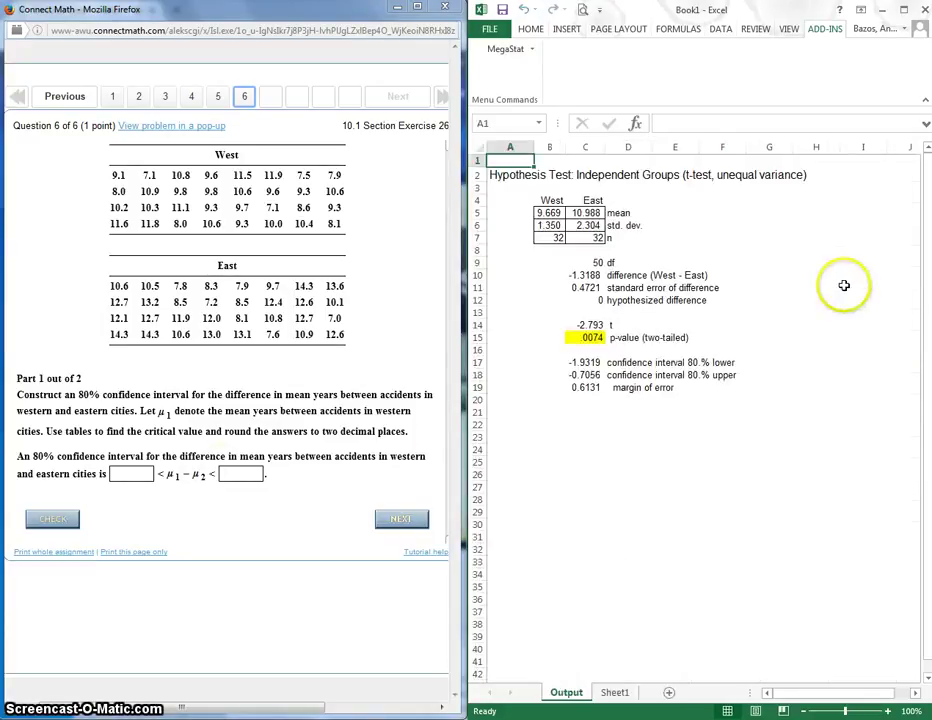
pyautogui.click(583, 363)
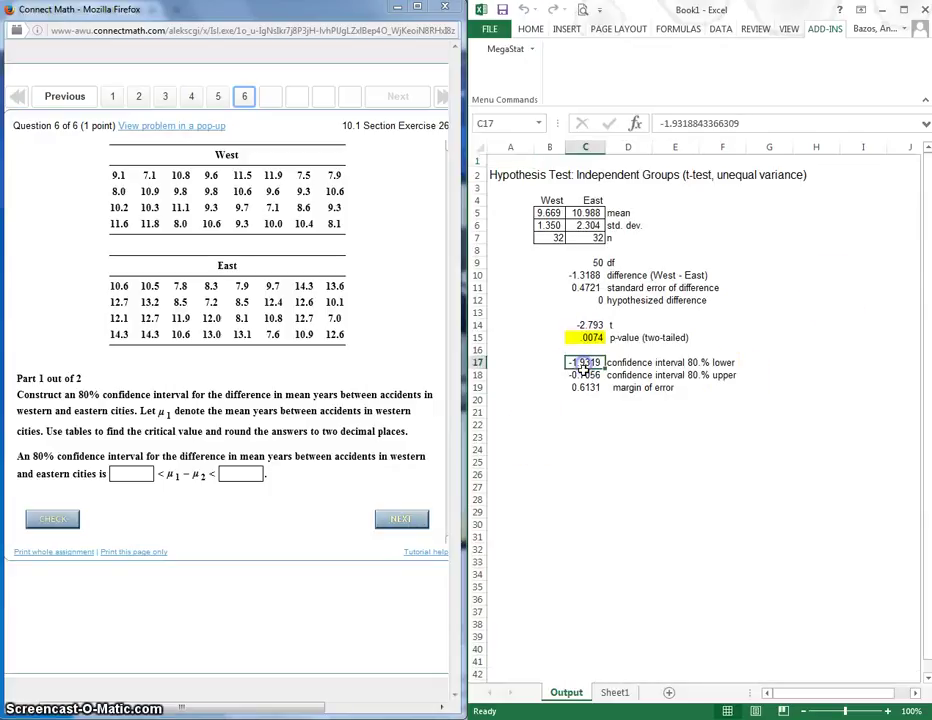
pyautogui.click(585, 376)
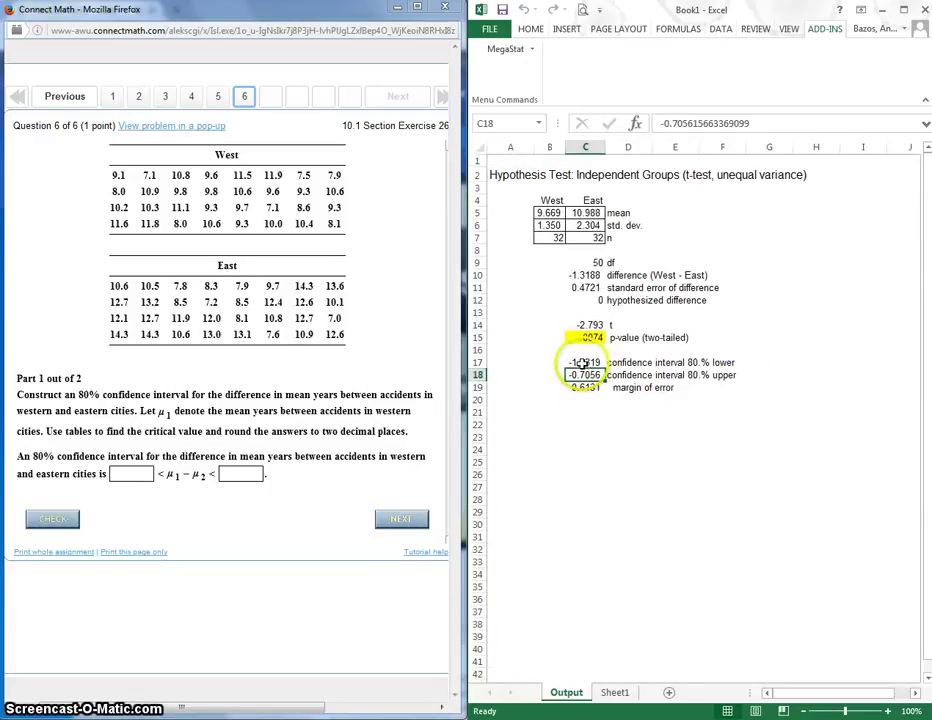
pyautogui.click(588, 363)
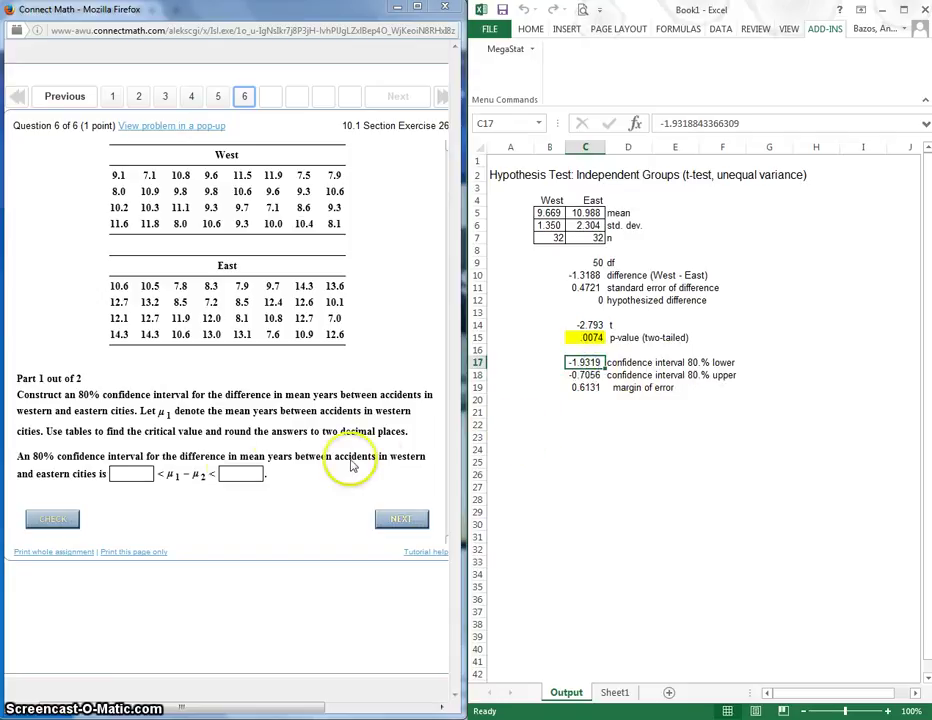
pyautogui.click(151, 478)
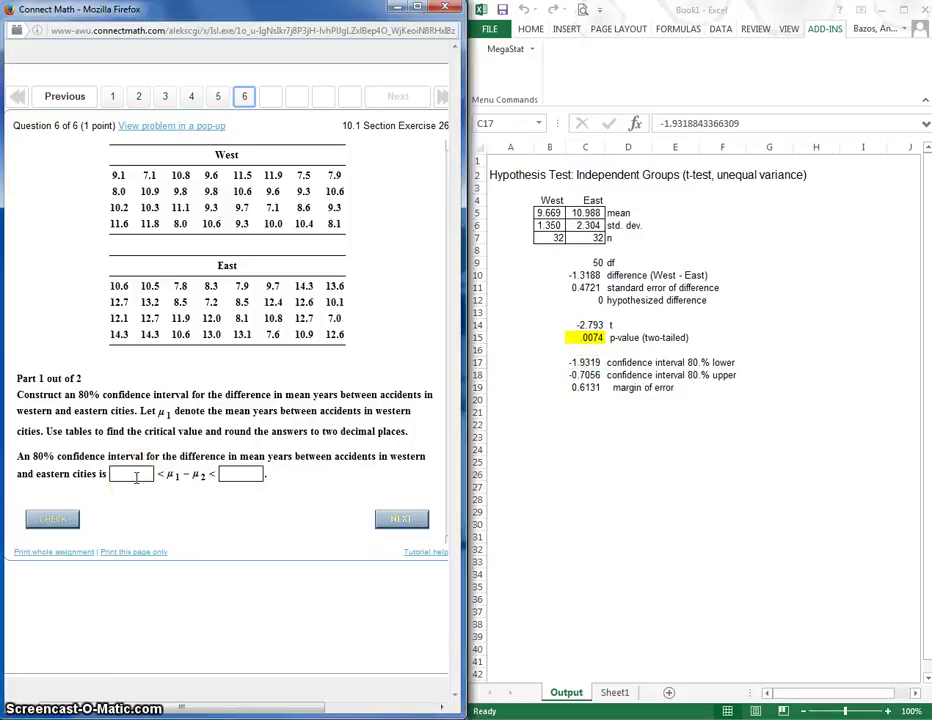
# Enter bounds -1.9319 and -.7056 in the answer boxes and check Part 1.
pyautogui.click(791, 461)
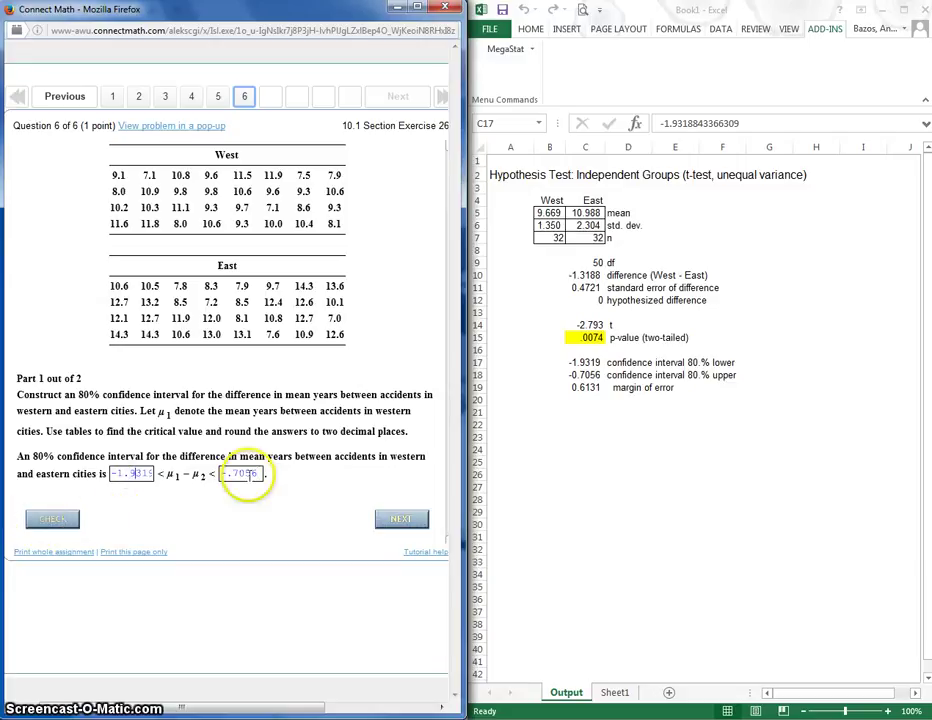
pyautogui.click(66, 526)
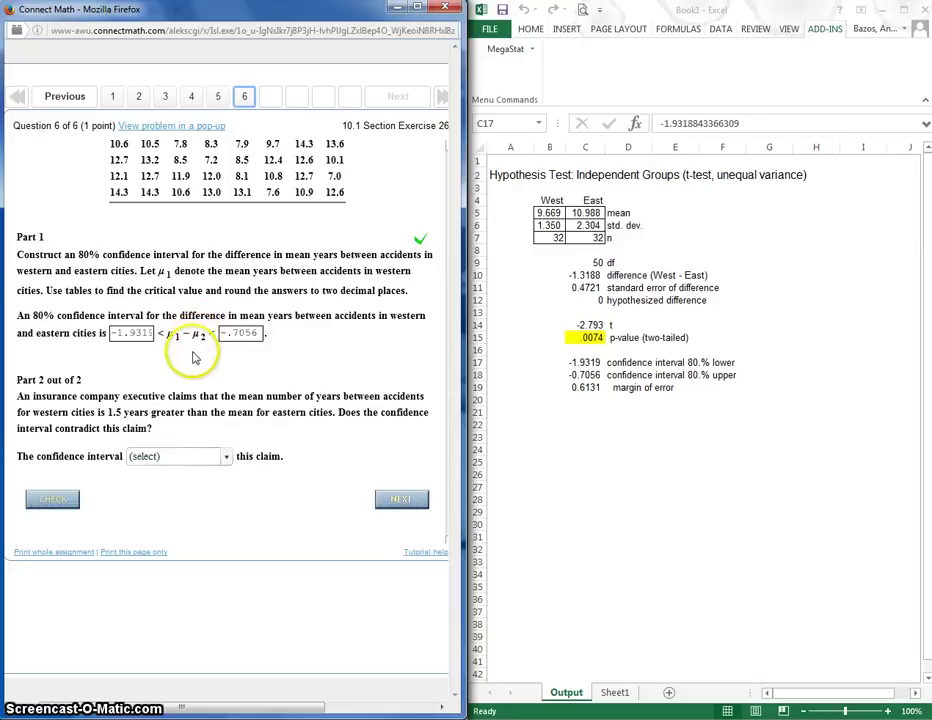
# Select 'contradicts' for the insurance executive's claim and check Part 2.
pyautogui.click(227, 460)
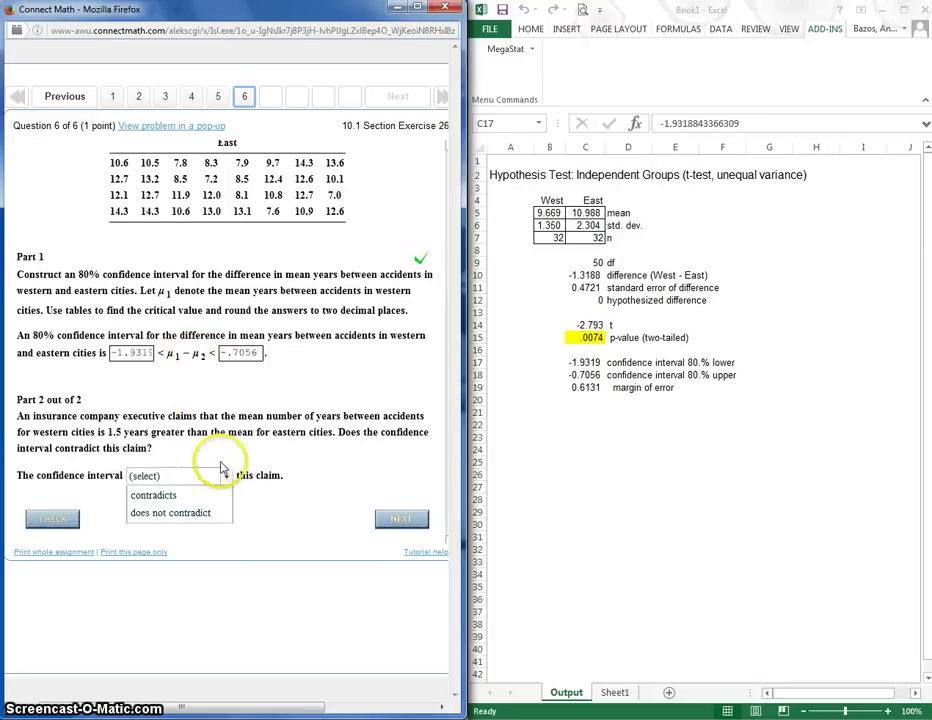
pyautogui.click(183, 498)
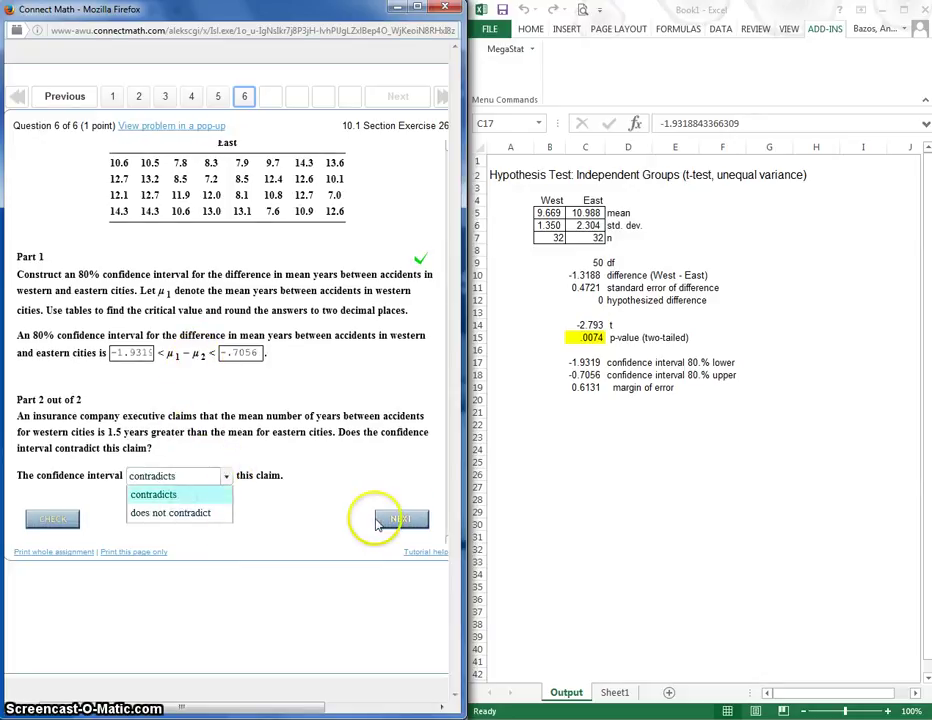
pyautogui.click(69, 522)
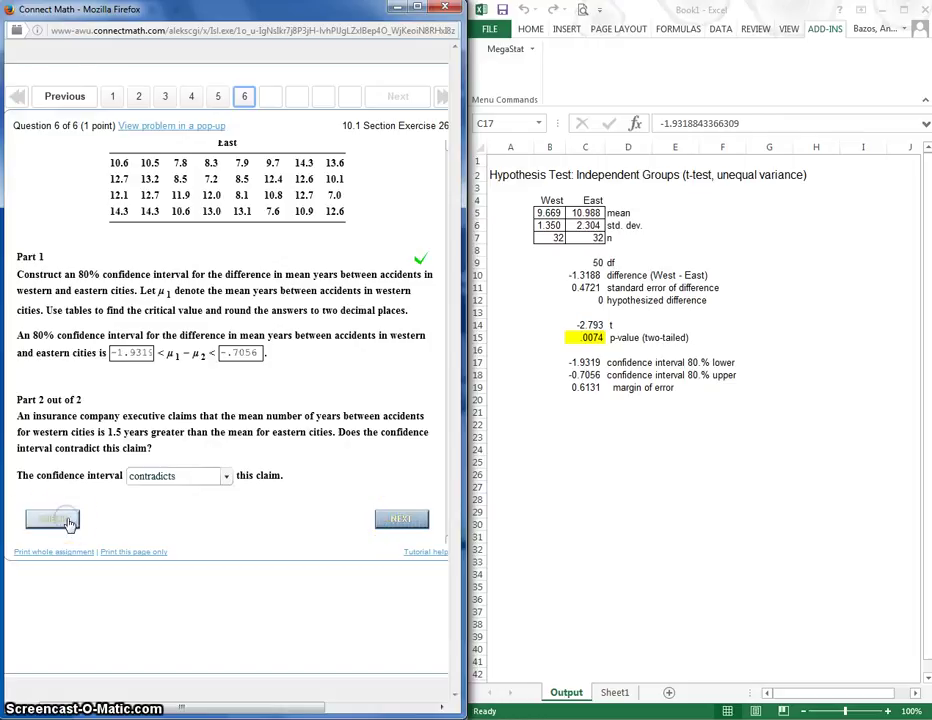